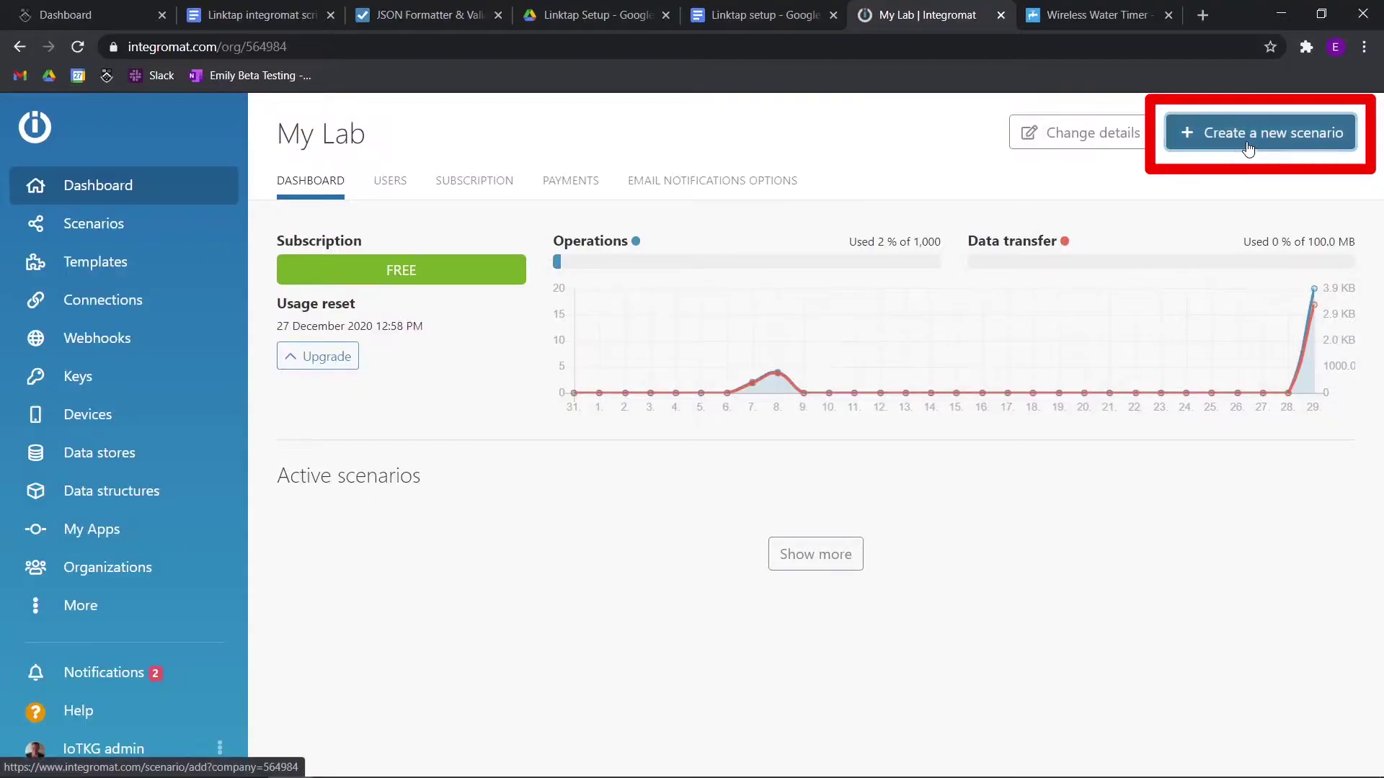
Step: Start a new scenario with a Custom webhook trigger bound to the sensor's webhook, moved left
{"action": "left_click", "coordinate": [1248, 146]}
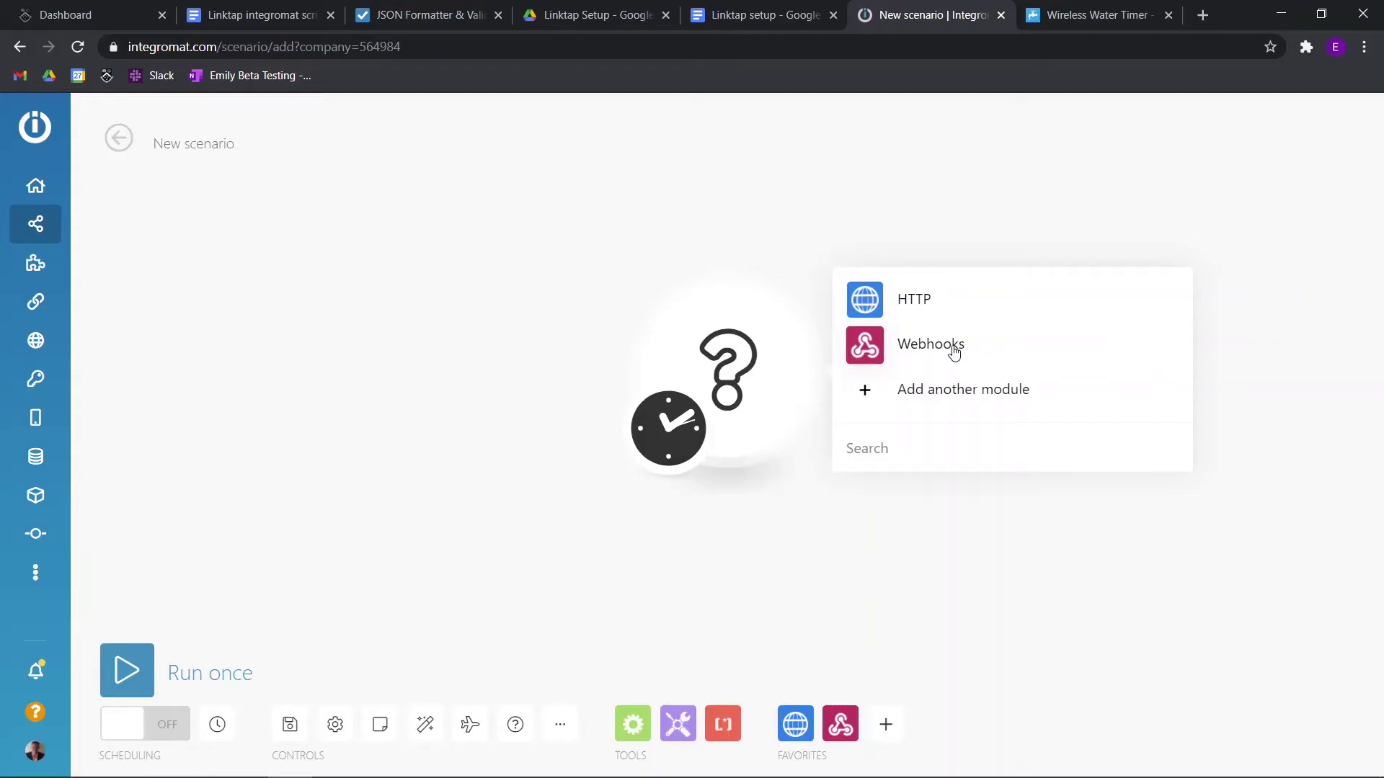
{"action": "left_click", "coordinate": [952, 343]}
{"action": "left_click", "coordinate": [954, 305]}
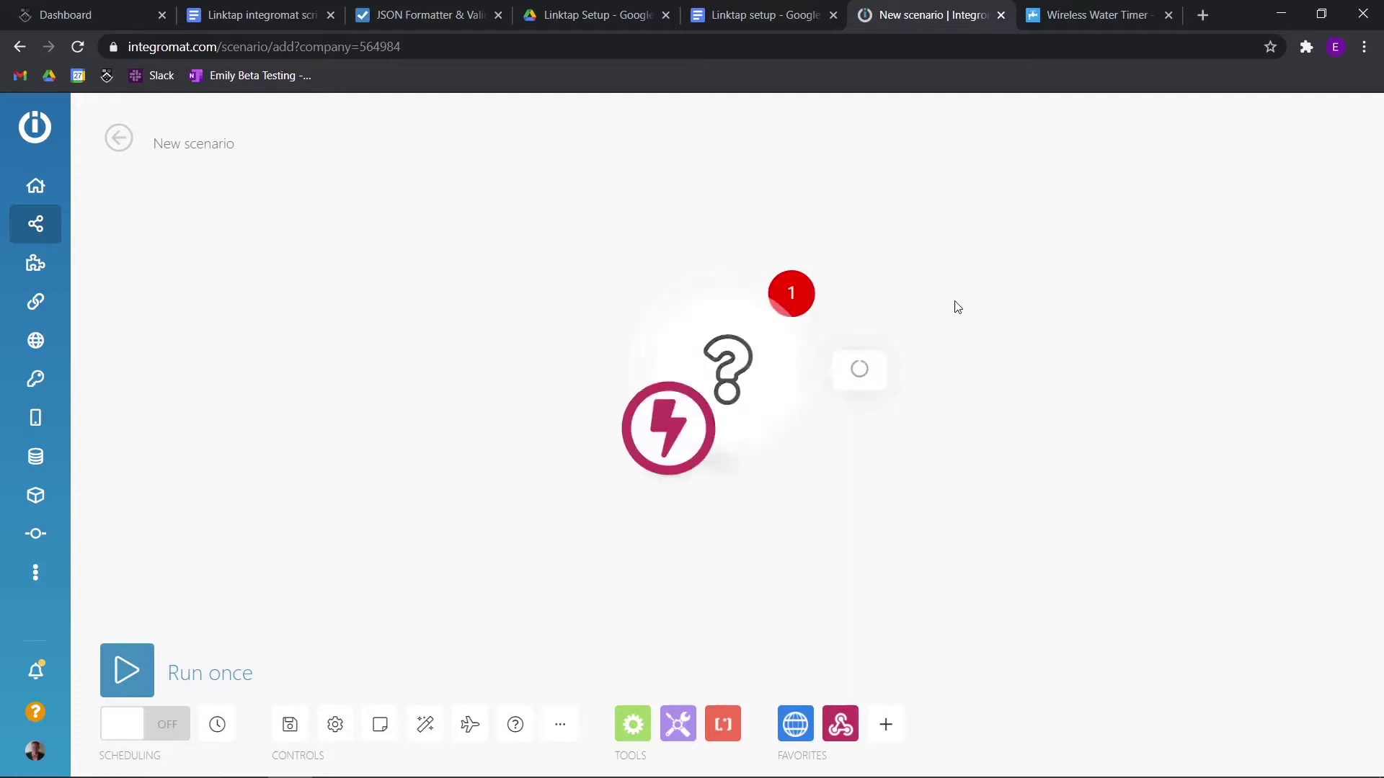
{"action": "left_click", "coordinate": [964, 355]}
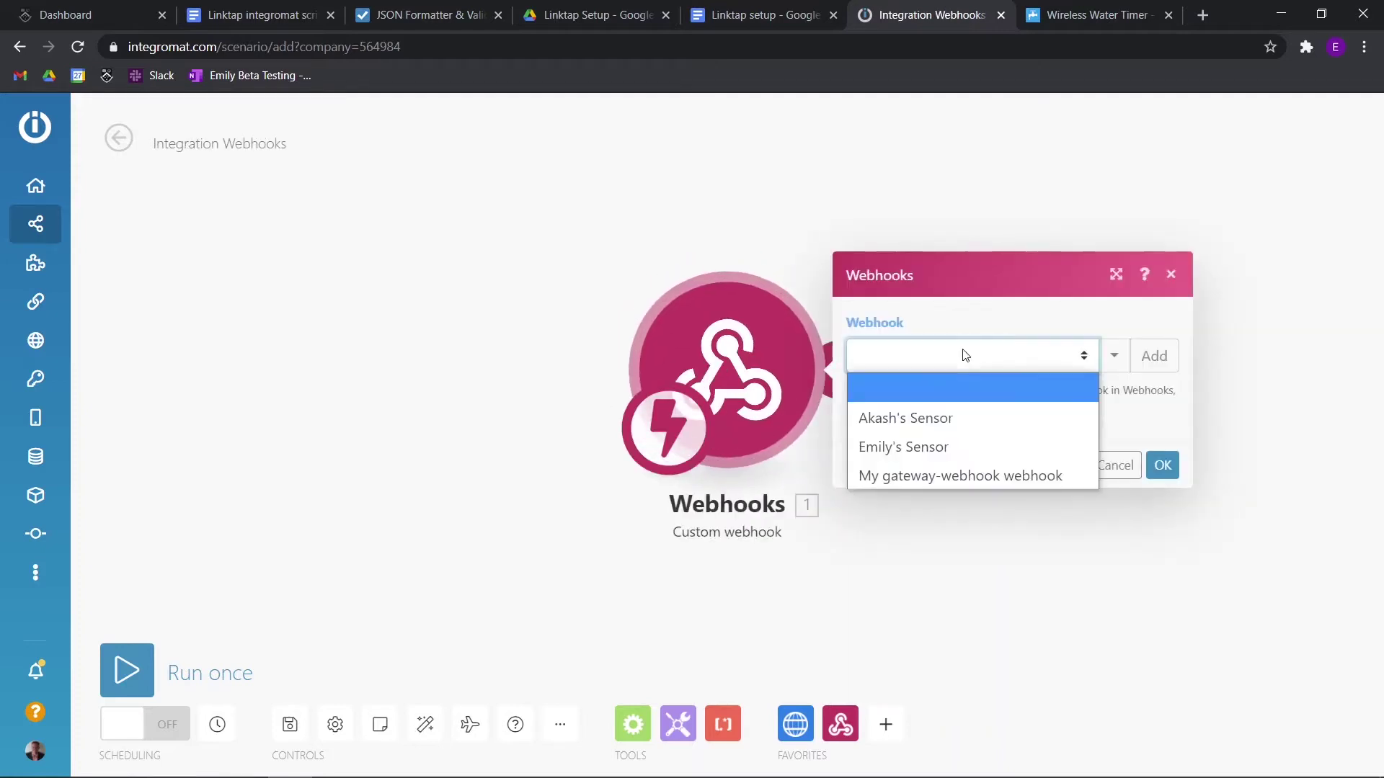
{"action": "left_click", "coordinate": [940, 445]}
{"action": "left_click", "coordinate": [1163, 496]}
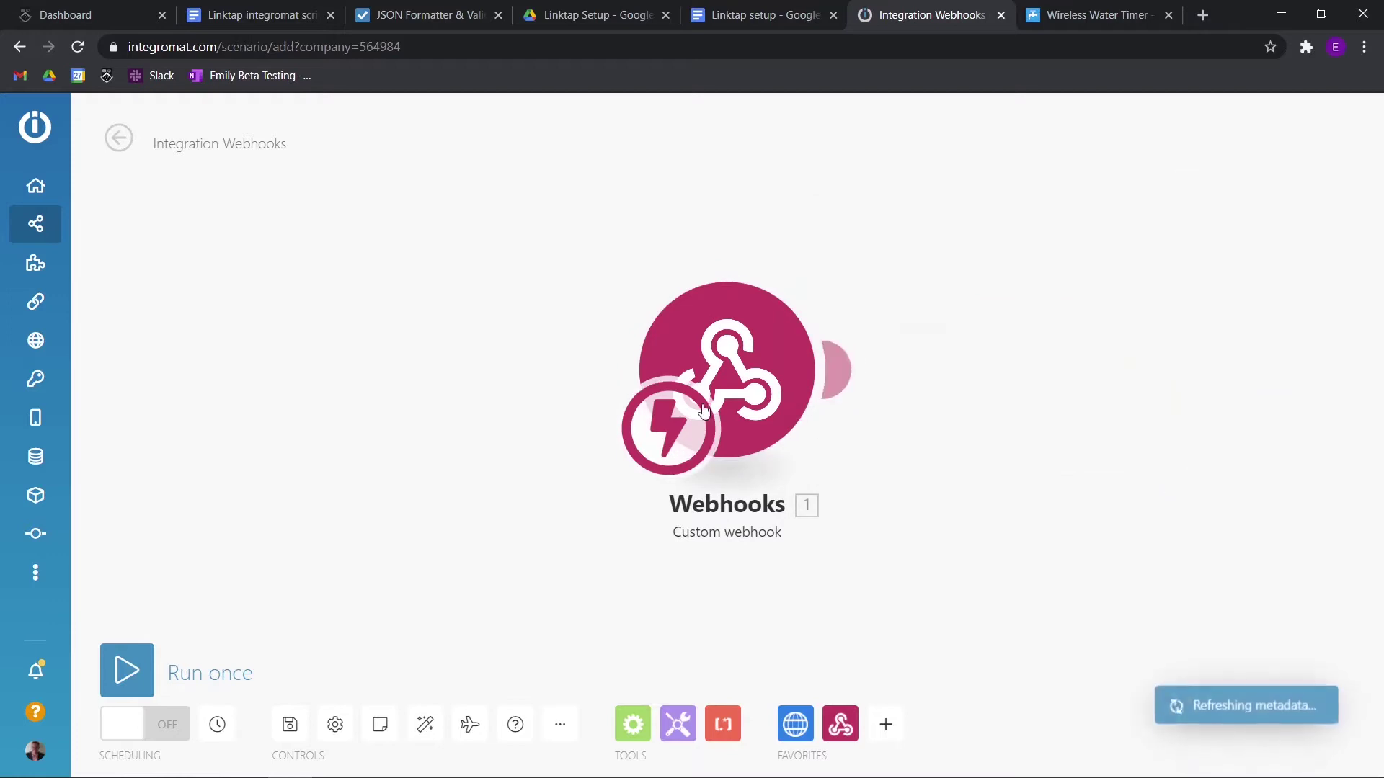
{"action": "left_click_drag", "start_coordinate": [763, 391], "coordinate": [409, 428]}
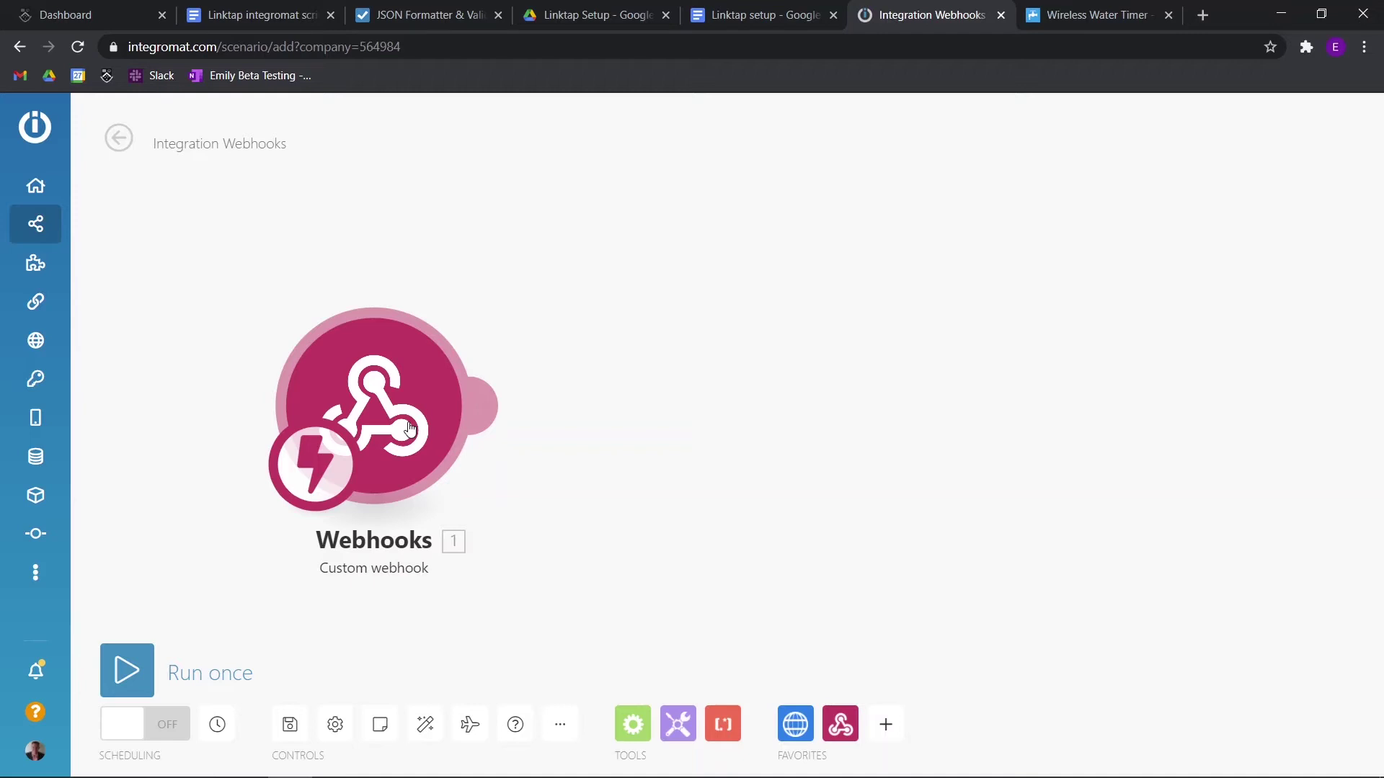
{"action": "key", "text": "ctrl+Tab"}
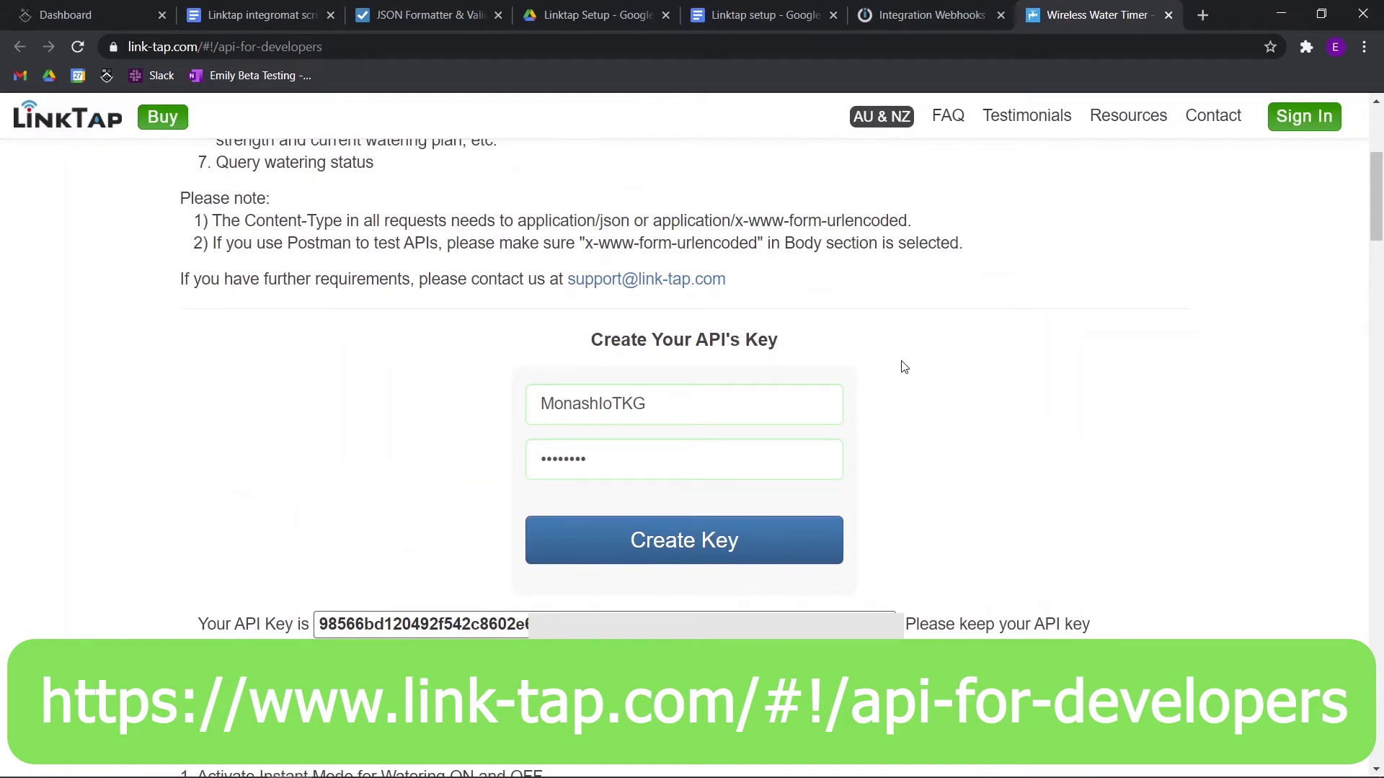
Step: Generate a new LinkTap developer API key and return to the Integromat scenario
{"action": "left_click", "coordinate": [738, 519]}
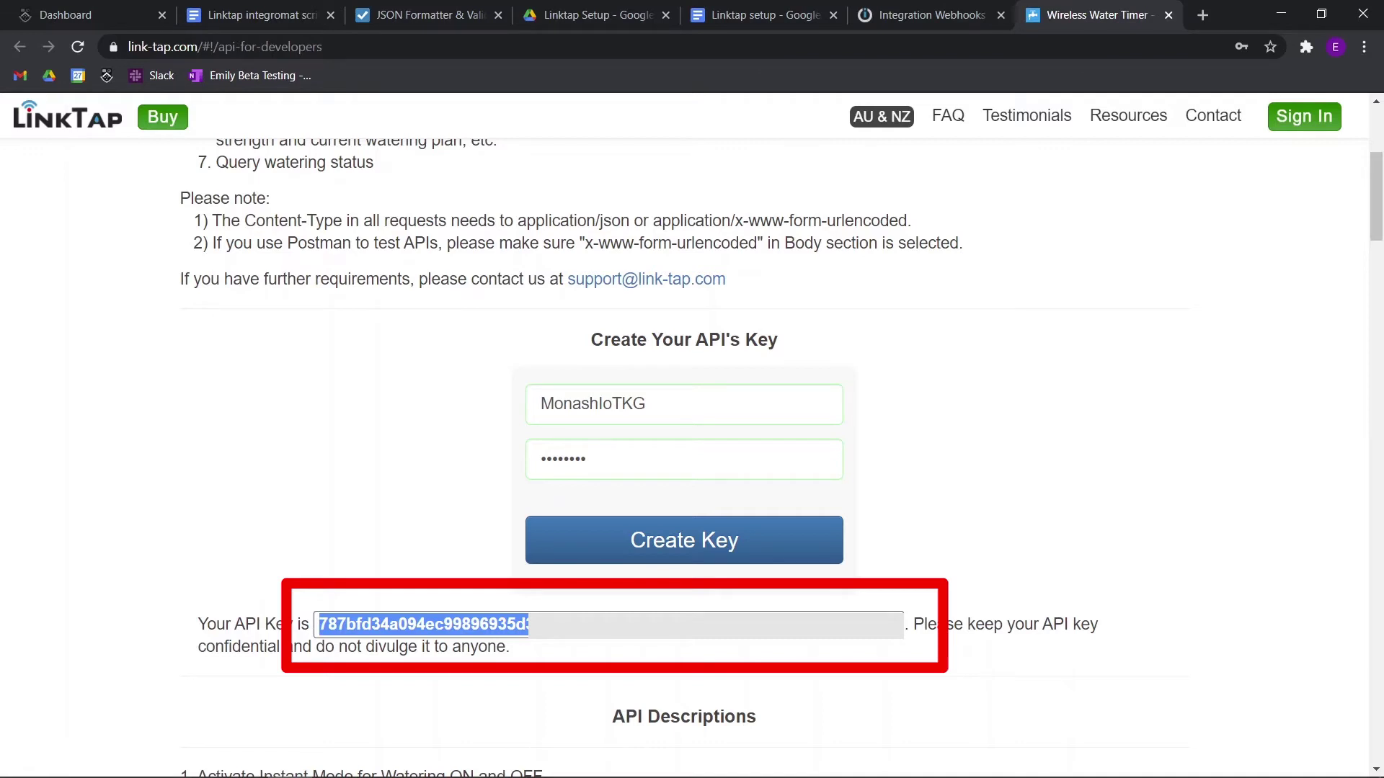
{"action": "key", "text": "ctrl+shift+Tab"}
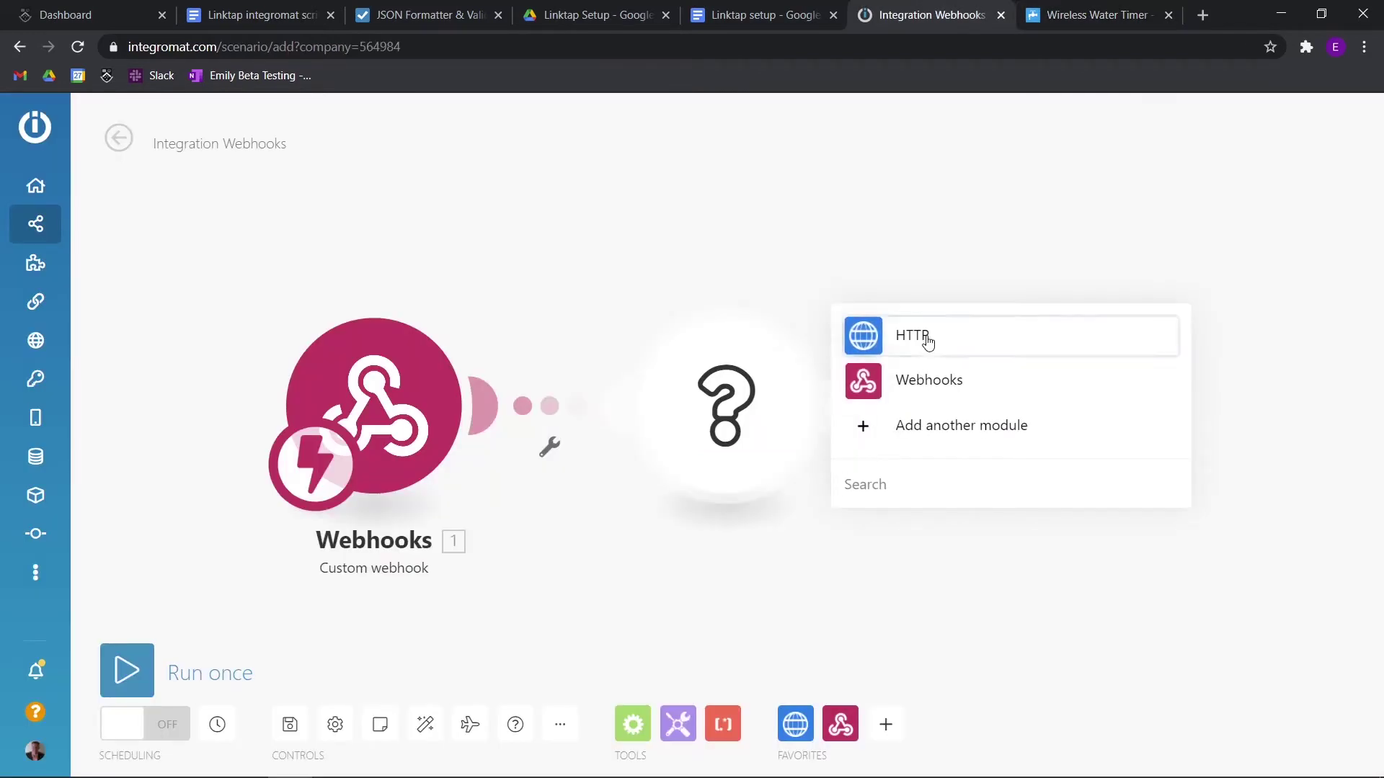
Step: Add an HTTP Make a request module with the activateInstantMode URL
{"action": "left_click", "coordinate": [929, 342]}
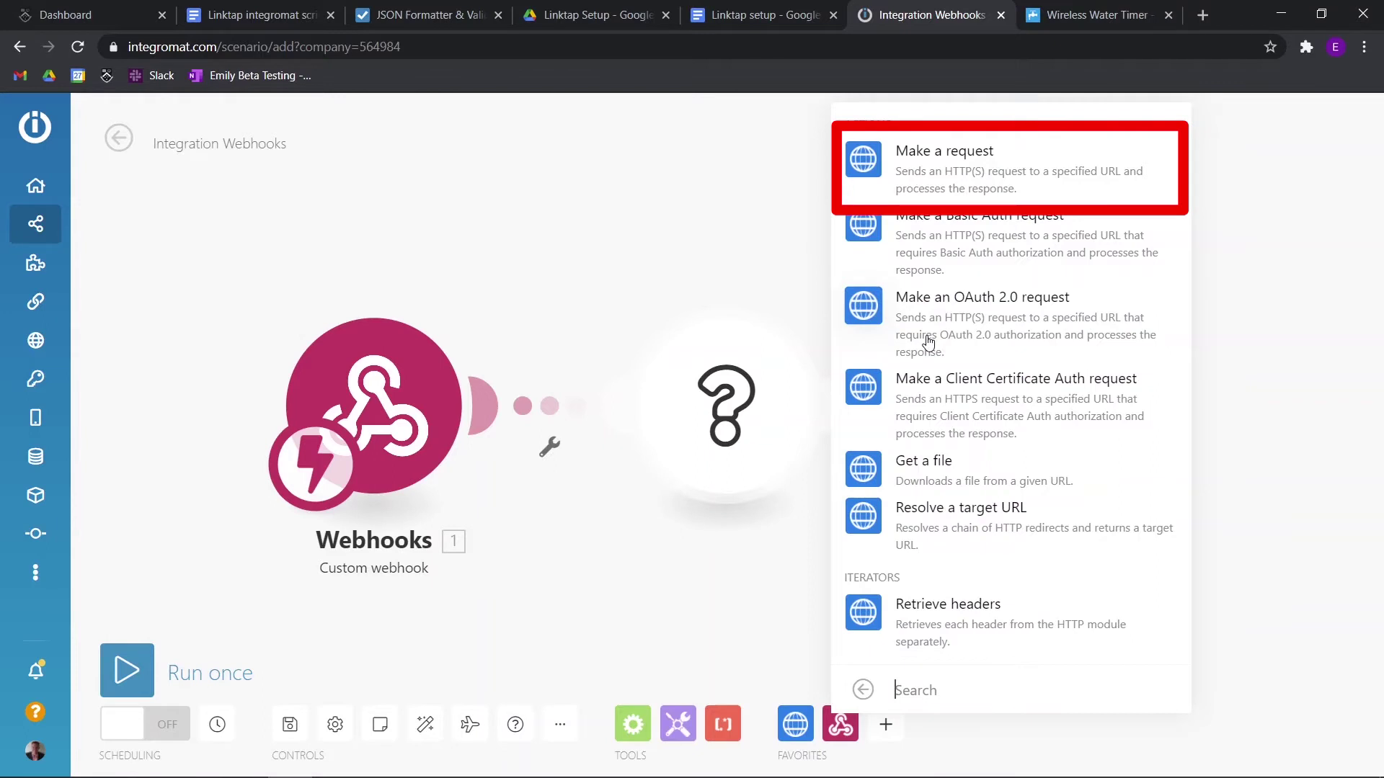
{"action": "left_click", "coordinate": [964, 172]}
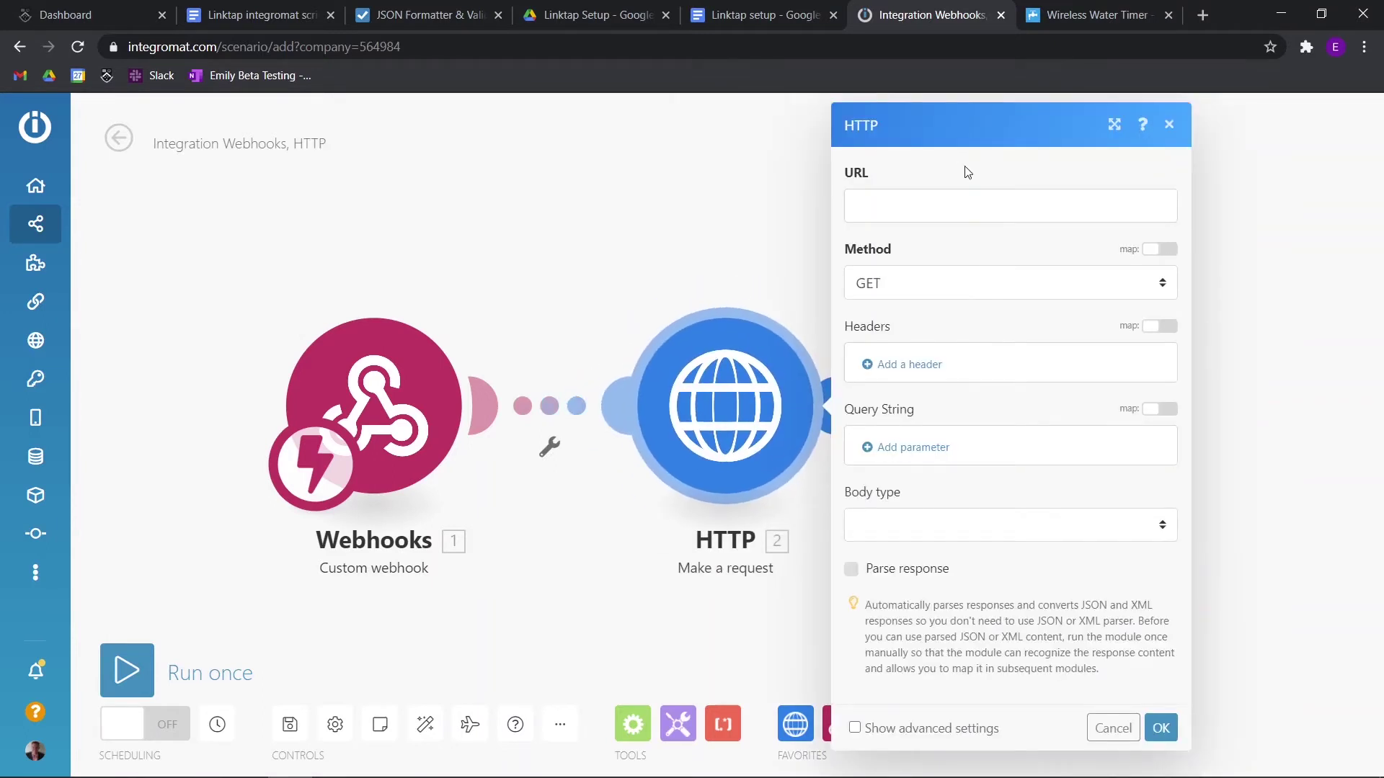
{"action": "left_click", "coordinate": [1019, 205]}
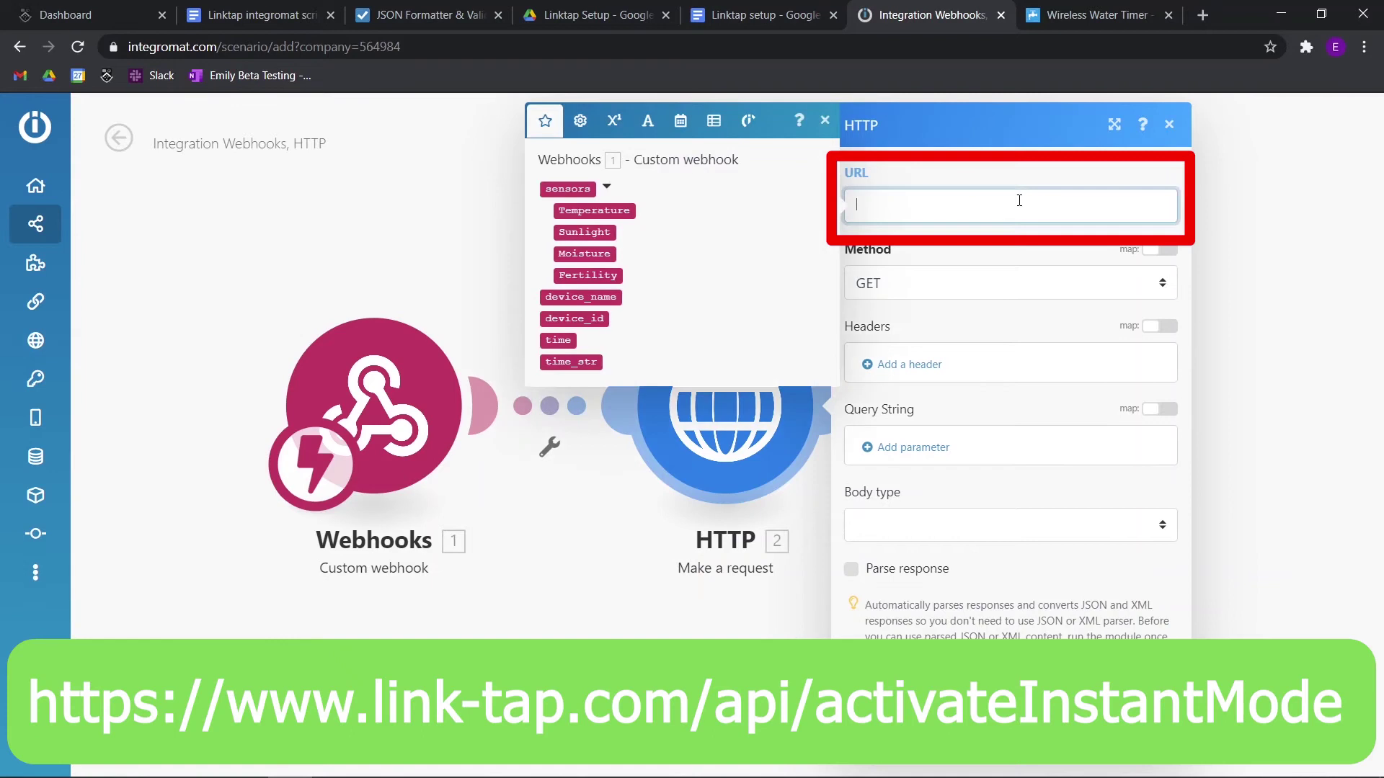
{"action": "type", "text": "https://www.link-tap.com/api/activateInstantMode"}
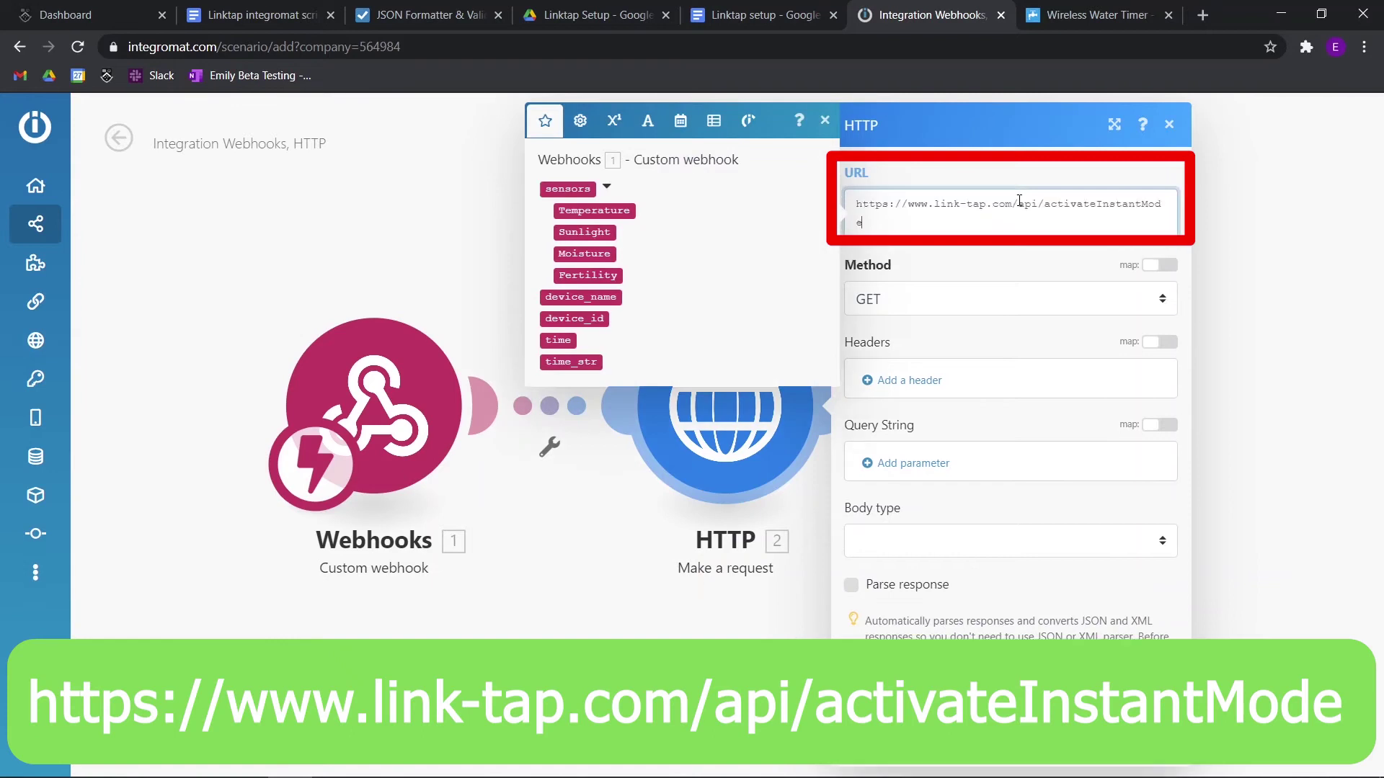
Step: Set the request to POST with a Raw JSON (application/json) body containing the watering payload
{"action": "left_click", "coordinate": [1000, 300]}
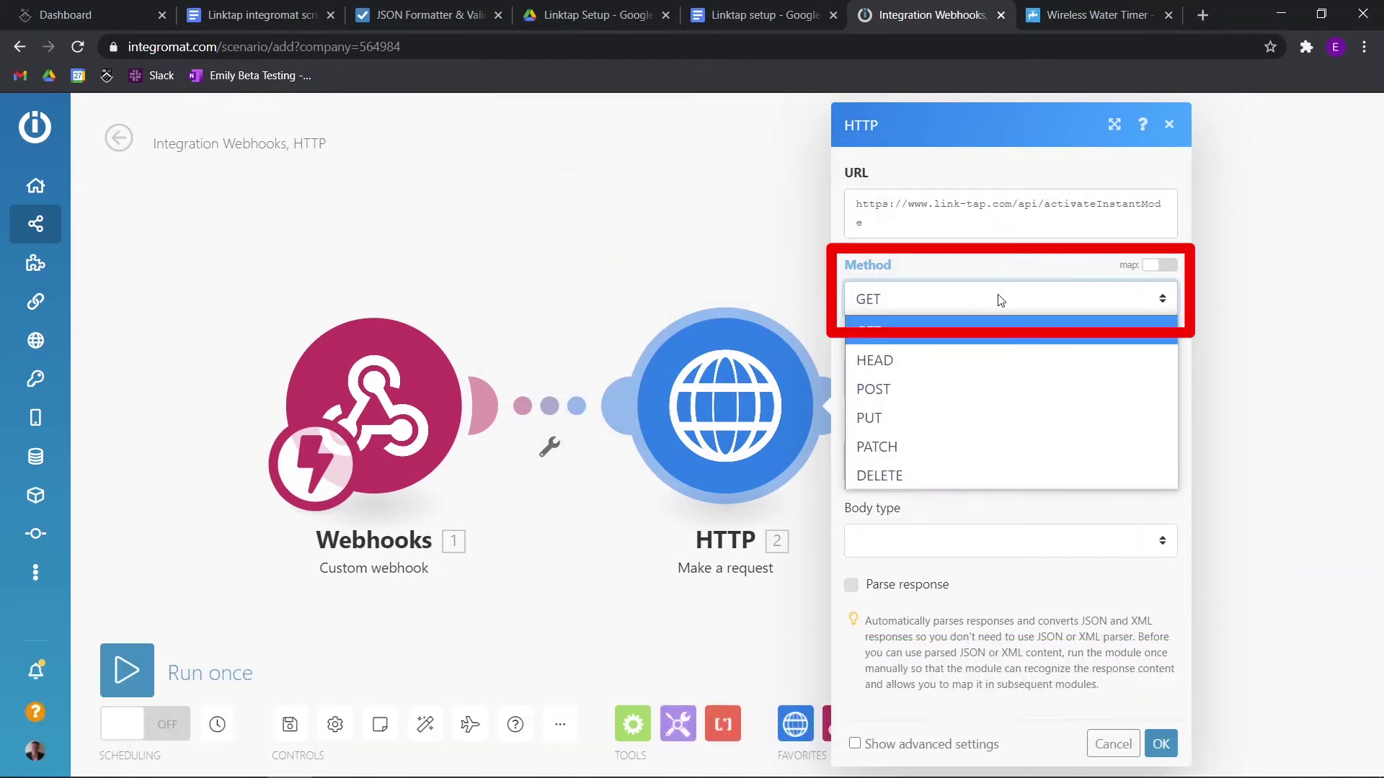
{"action": "left_click", "coordinate": [976, 397]}
{"action": "left_click", "coordinate": [963, 542]}
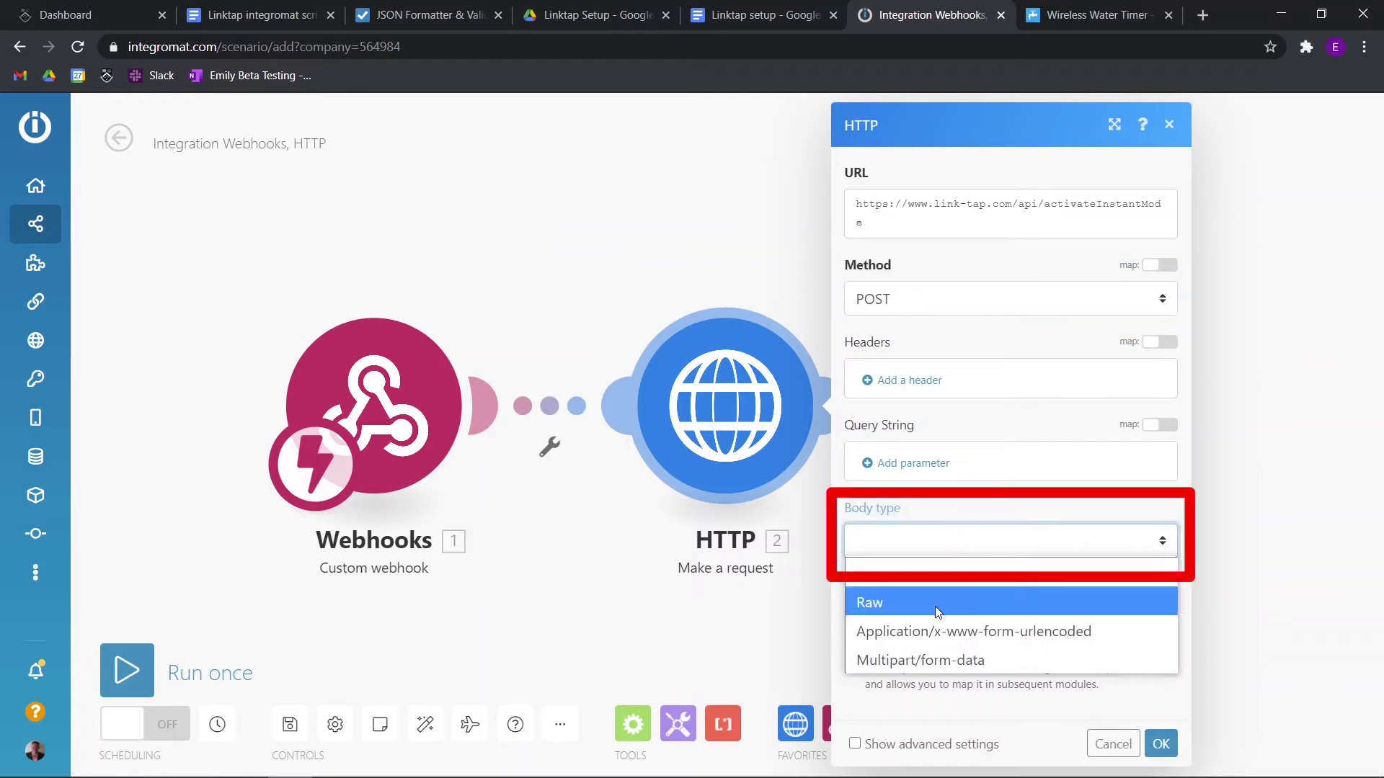
{"action": "left_click", "coordinate": [980, 600]}
{"action": "left_click", "coordinate": [988, 627]}
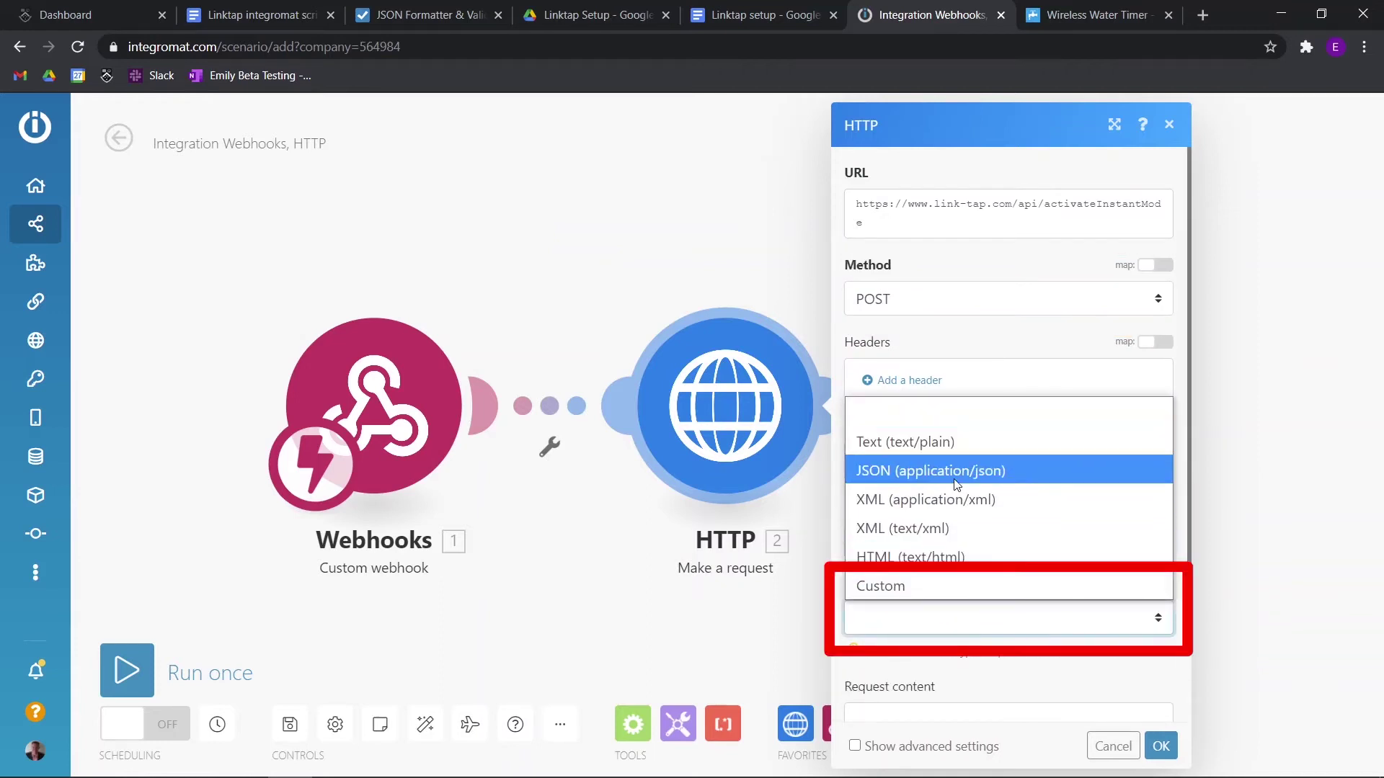
{"action": "left_click", "coordinate": [930, 471]}
{"action": "left_click", "coordinate": [997, 657]}
{"action": "key", "text": "ctrl+v"}
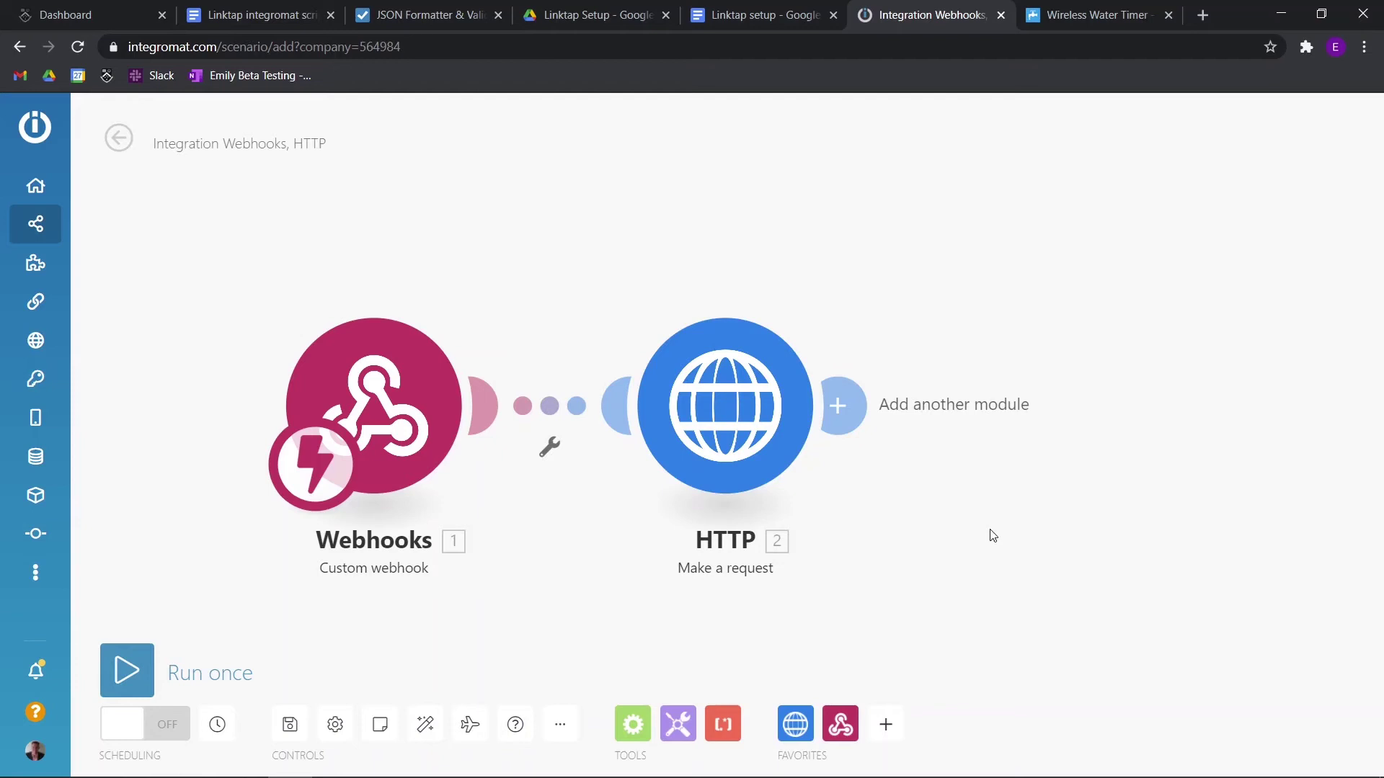
Step: Add a 'dry' filter on the Webhooks–HTTP link passing only when sensors Moisture is less than 50
{"action": "left_click", "coordinate": [552, 445]}
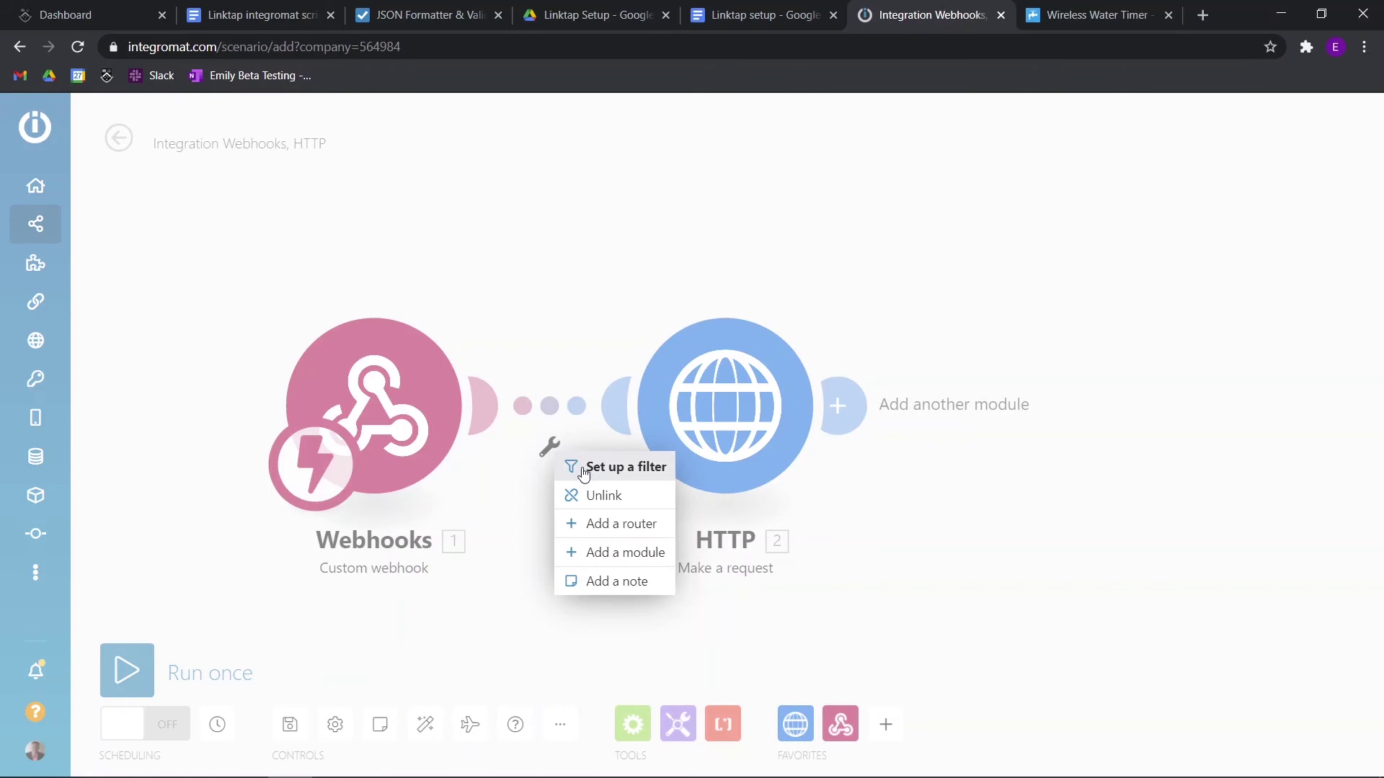
{"action": "left_click", "coordinate": [584, 467]}
{"action": "type", "text": "50"}
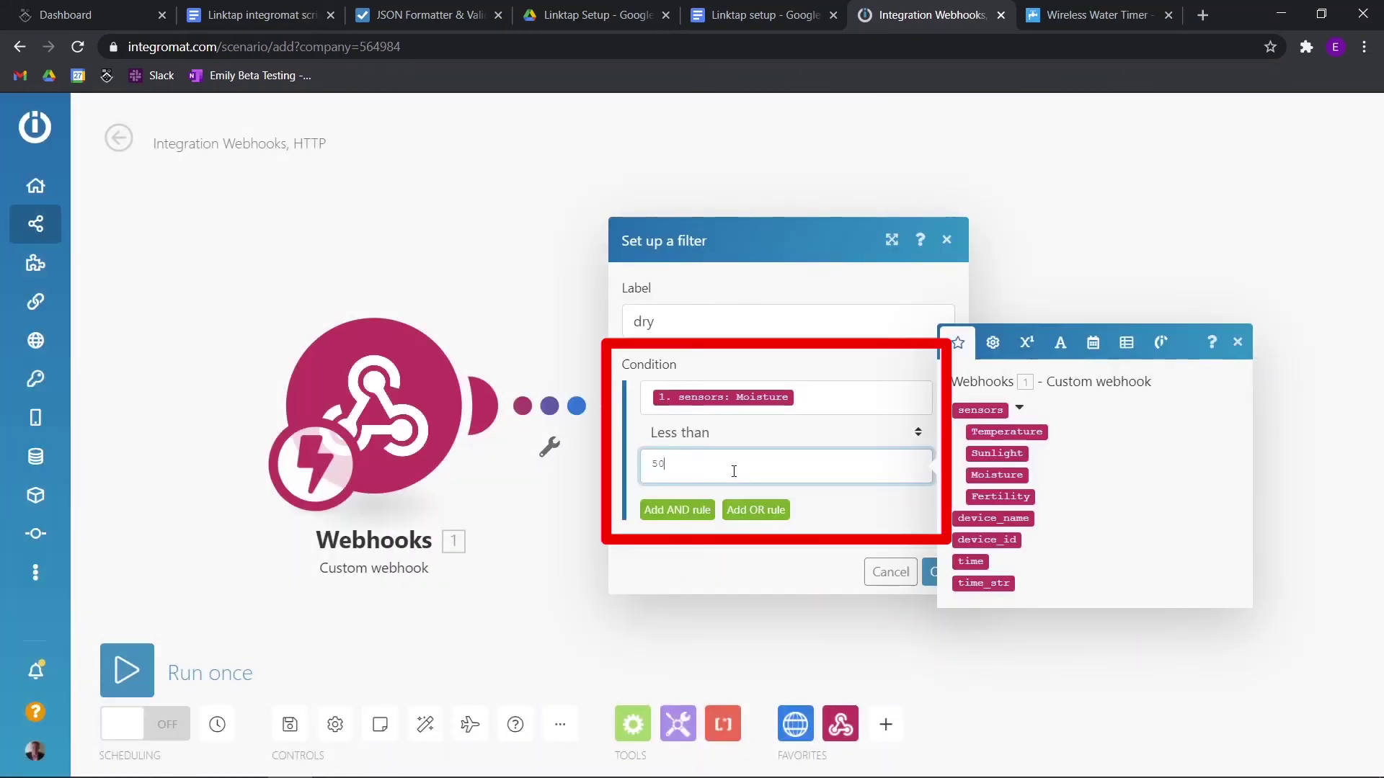
{"action": "left_click", "coordinate": [815, 566]}
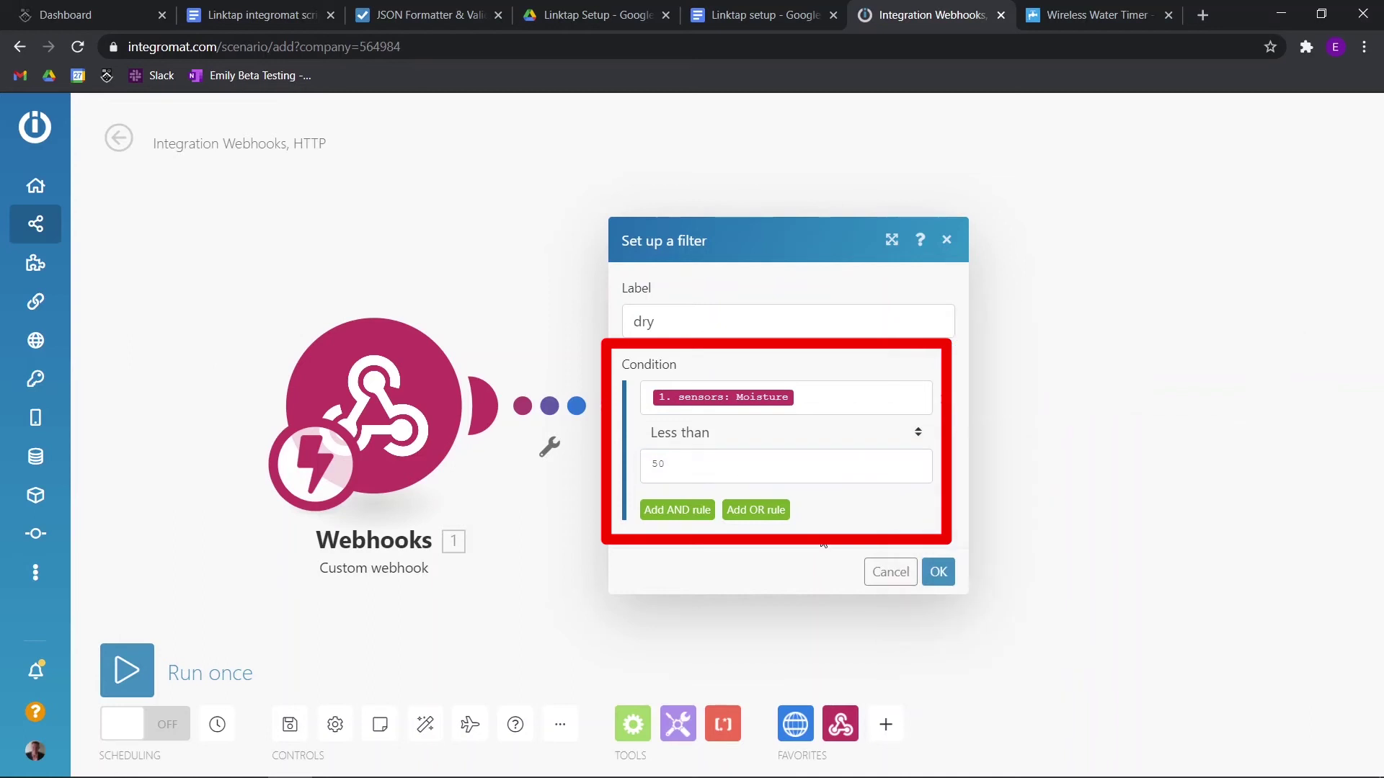
{"action": "left_click", "coordinate": [938, 573]}
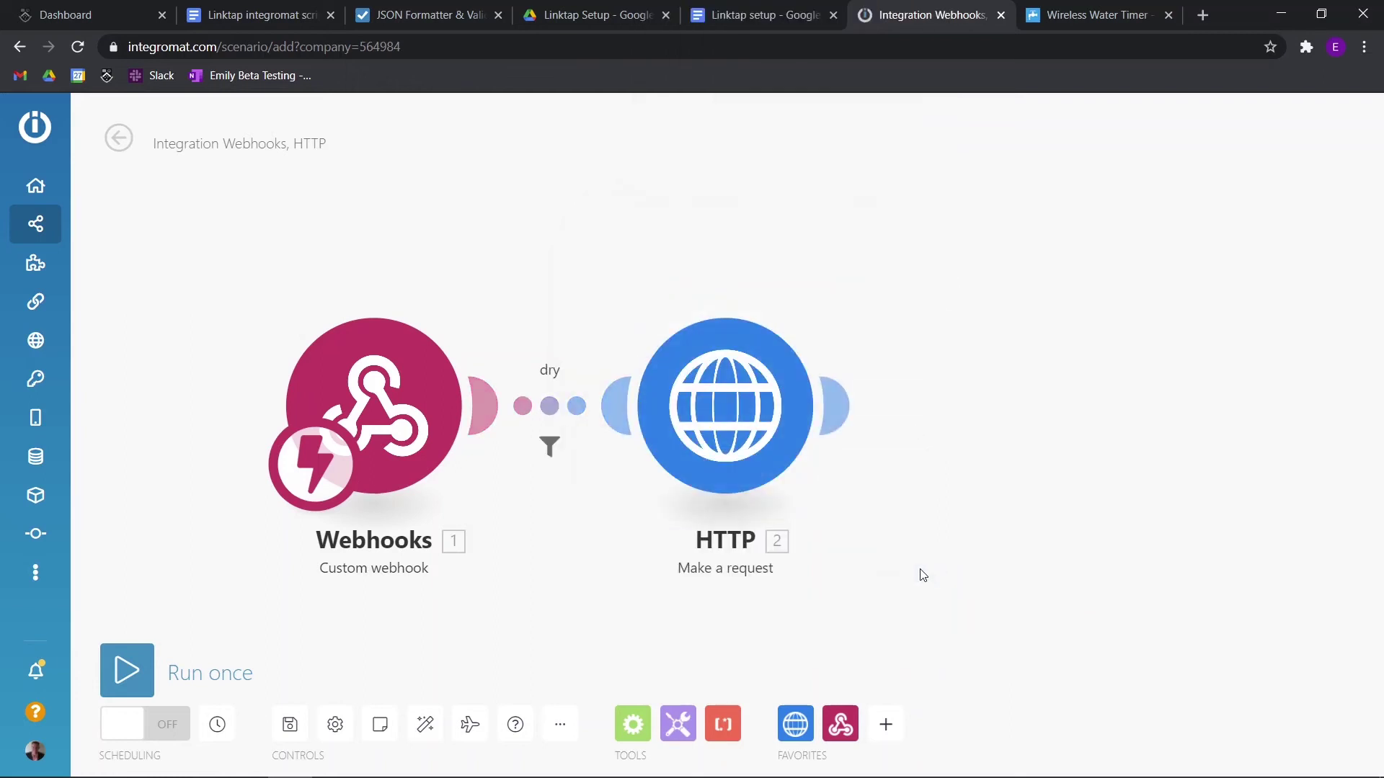
Step: Save the scenario and switch the Lifx setup 2 scenario from ON to OFF
{"action": "left_click", "coordinate": [290, 725]}
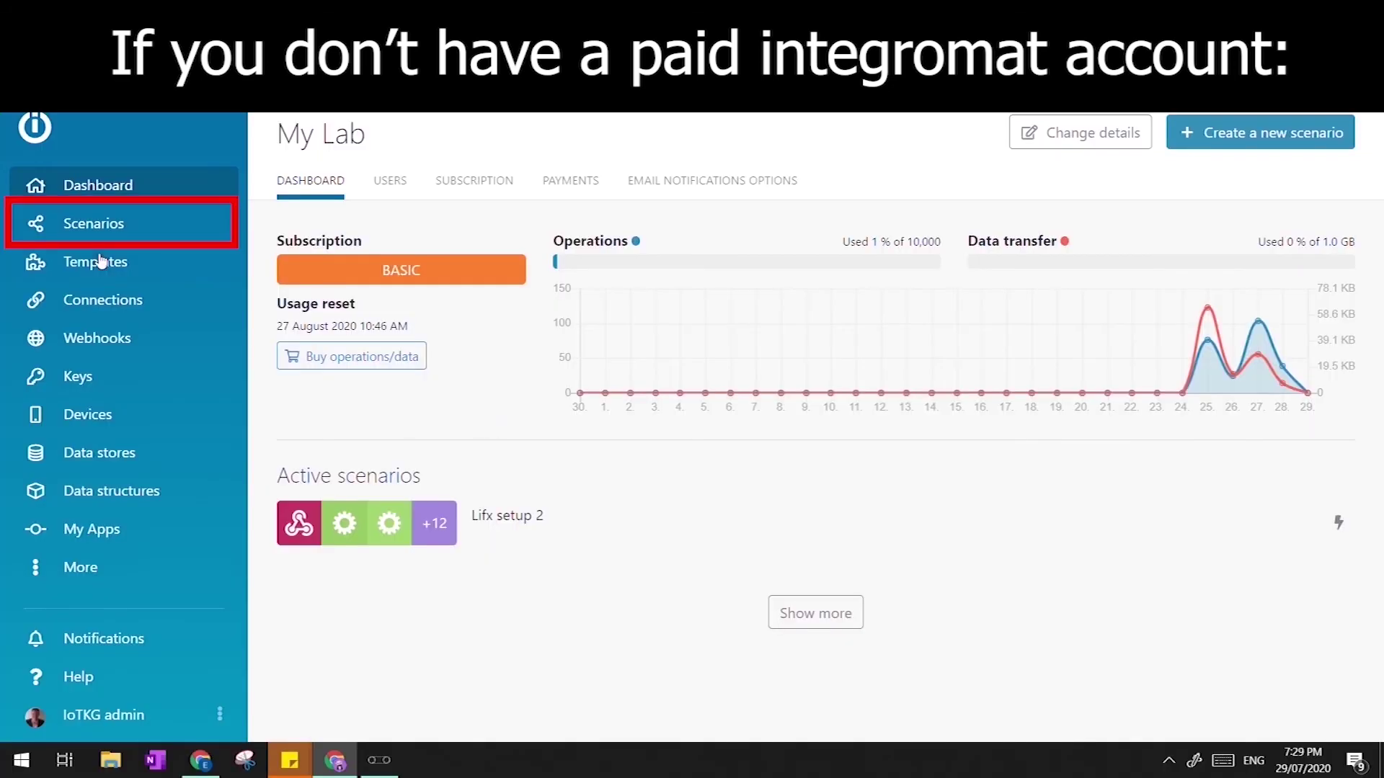
{"action": "left_click", "coordinate": [186, 228]}
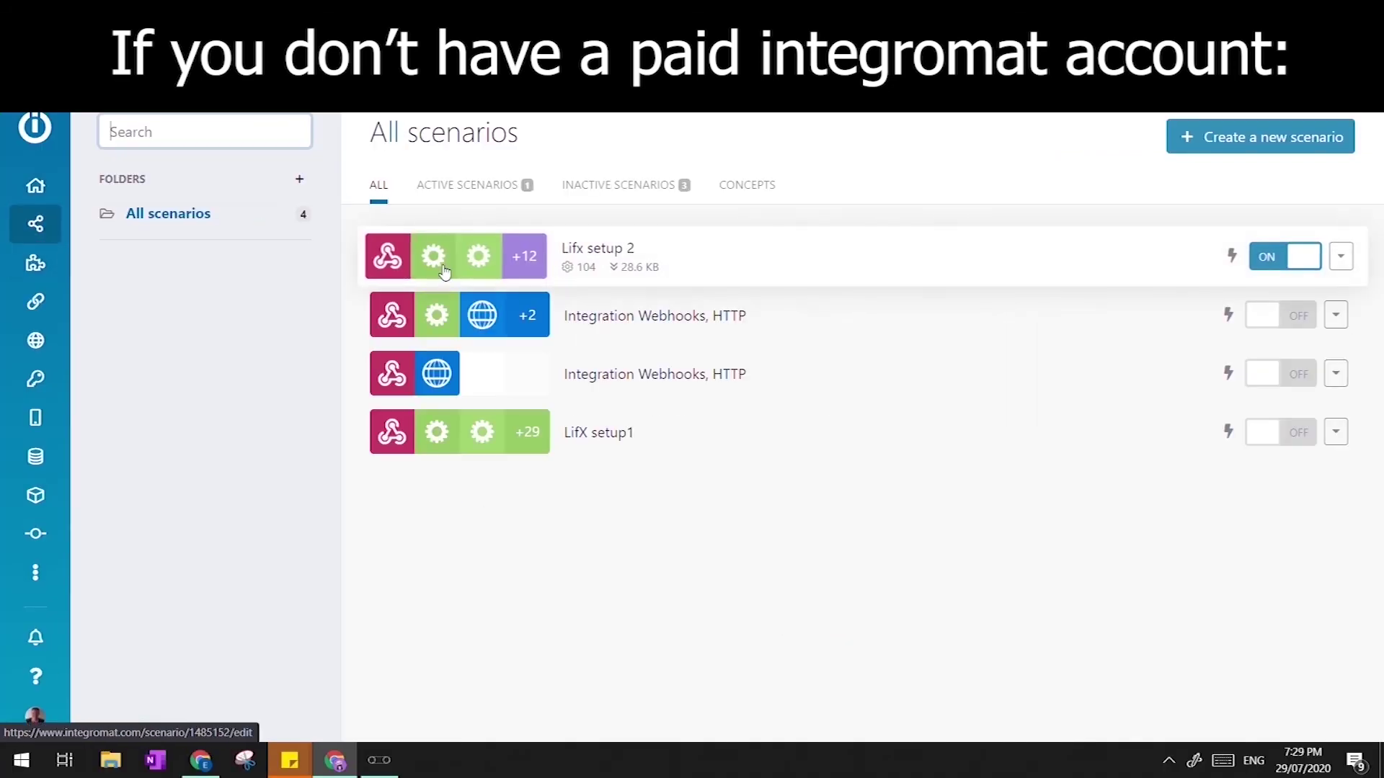
{"action": "left_click", "coordinate": [1300, 267]}
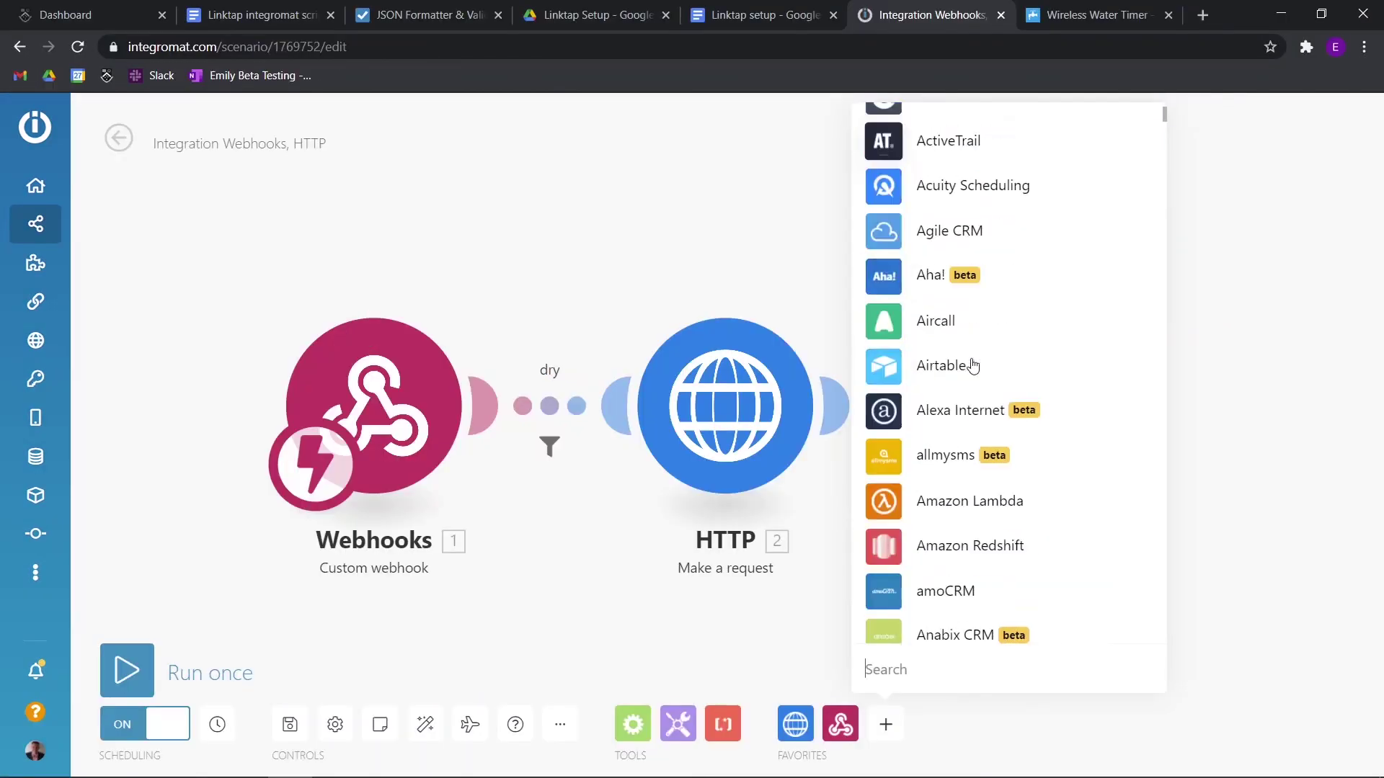
Step: Insert the Weather 'Get daily weather forecast' module, found by searching 'wea', before HTTP
{"action": "scroll", "coordinate": [974, 364], "scroll_direction": "down", "scroll_amount": 6}
{"action": "type", "text": "wea"}
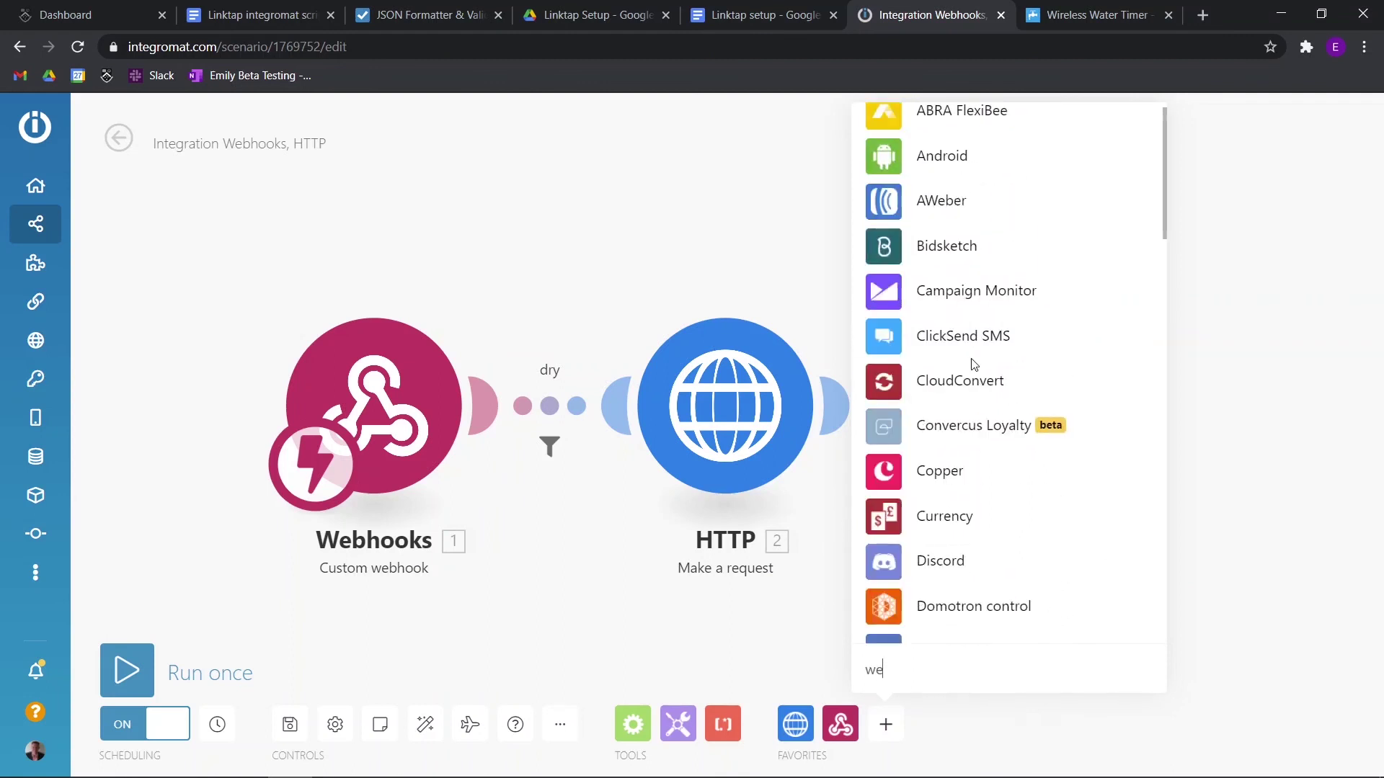
{"action": "left_click", "coordinate": [958, 540]}
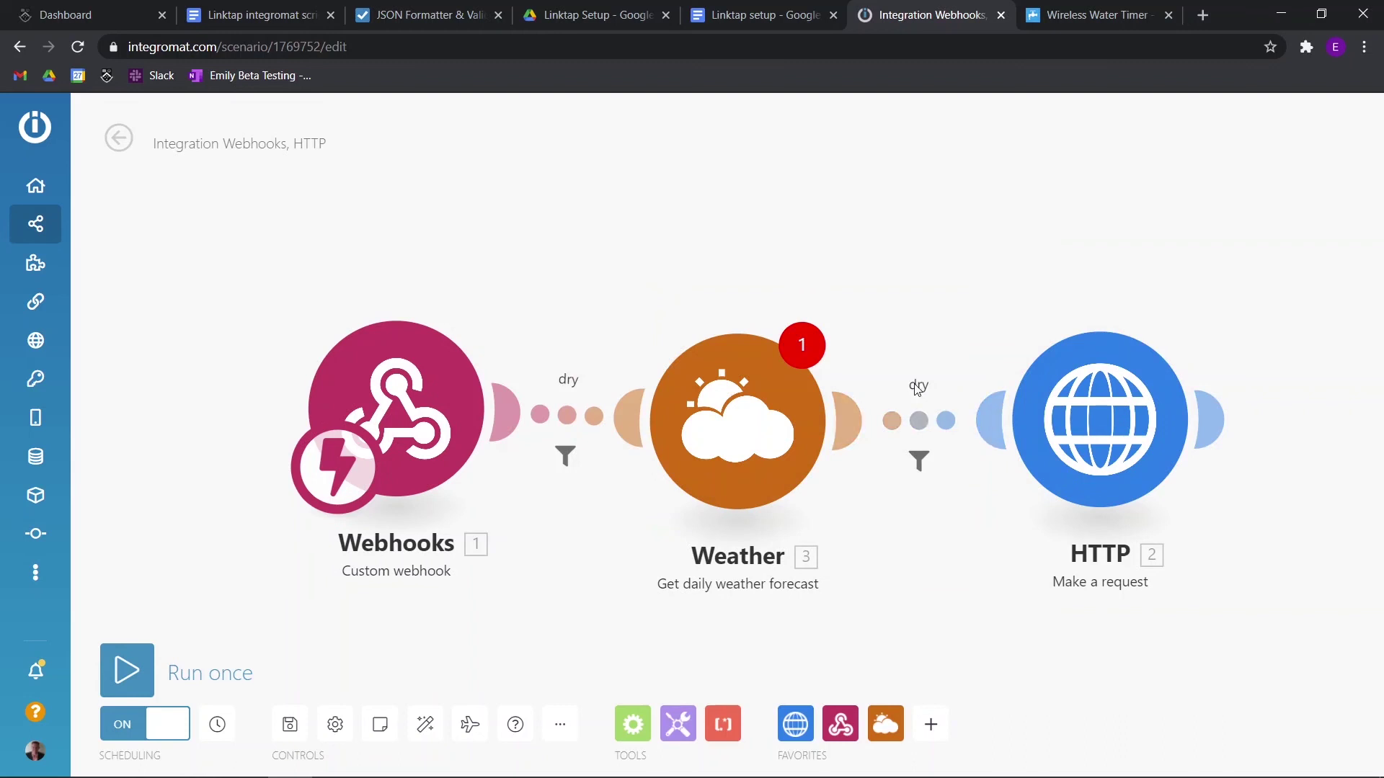
{"action": "left_click", "coordinate": [917, 389]}
Step: Relabel the filter 'no rain' with the condition 3. Rain less than 3
{"action": "left_click", "coordinate": [1057, 335]}
{"action": "key", "text": "ctrl+a"}
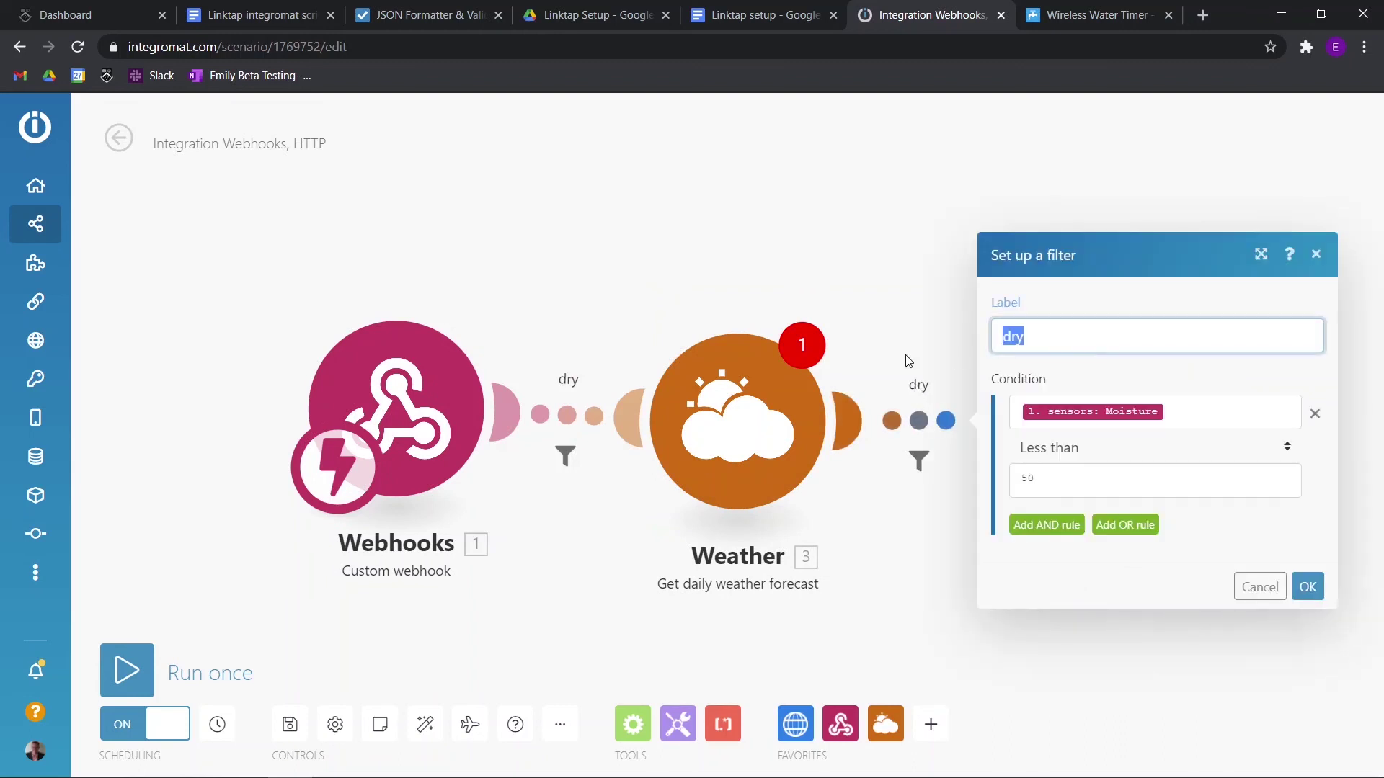
{"action": "type", "text": "no rain"}
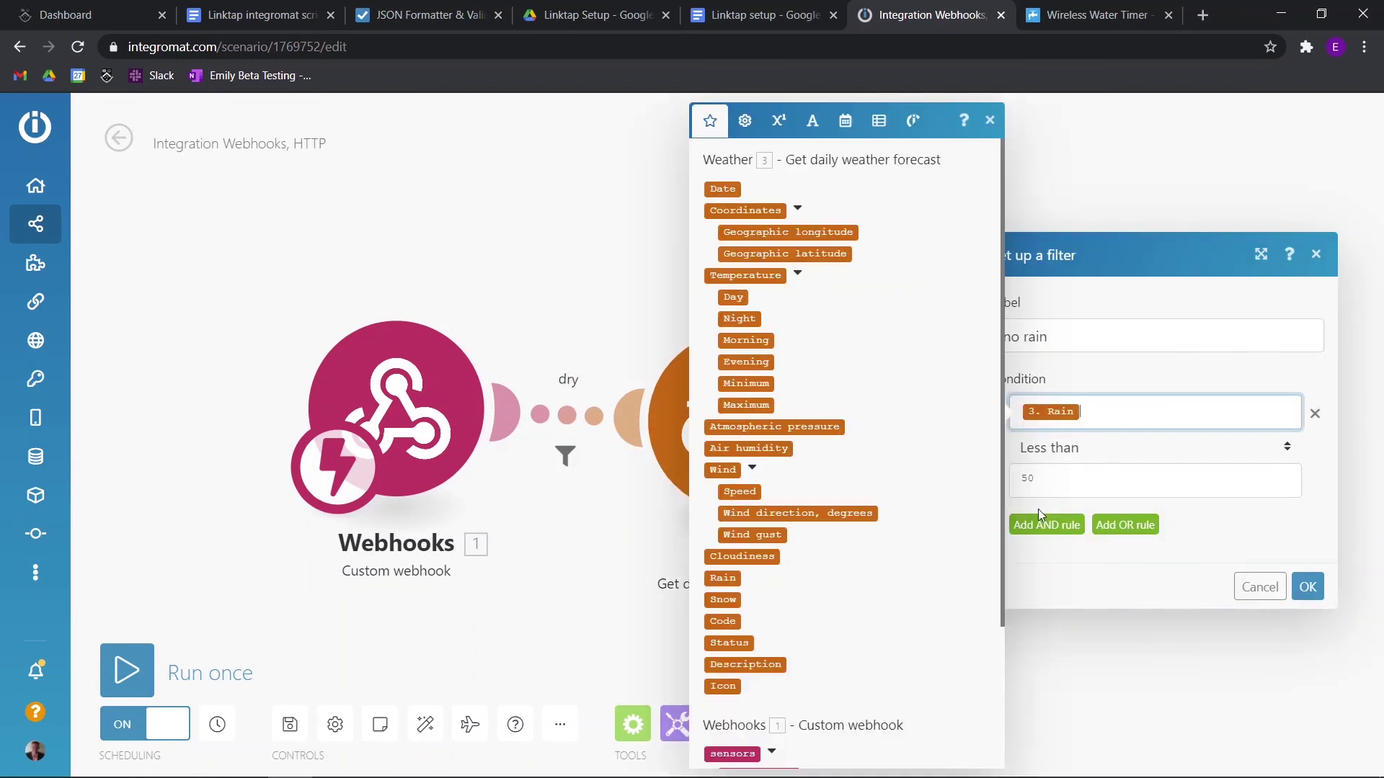
{"action": "left_click", "coordinate": [1082, 481]}
{"action": "type", "text": "3"}
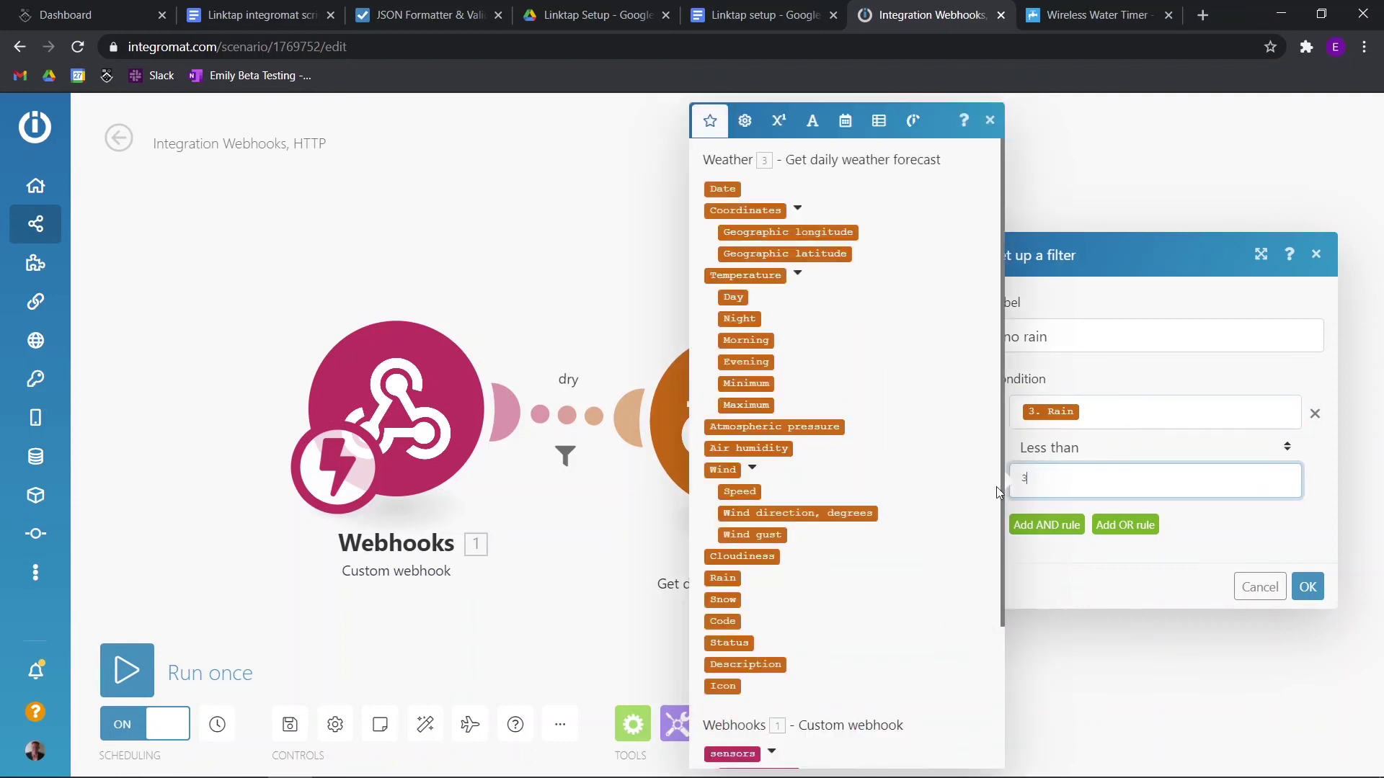
Step: Add an OR rule requiring that 3. Rain does not exist
{"action": "left_click", "coordinate": [1128, 524]}
{"action": "left_click", "coordinate": [1069, 524]}
{"action": "left_click", "coordinate": [750, 577]}
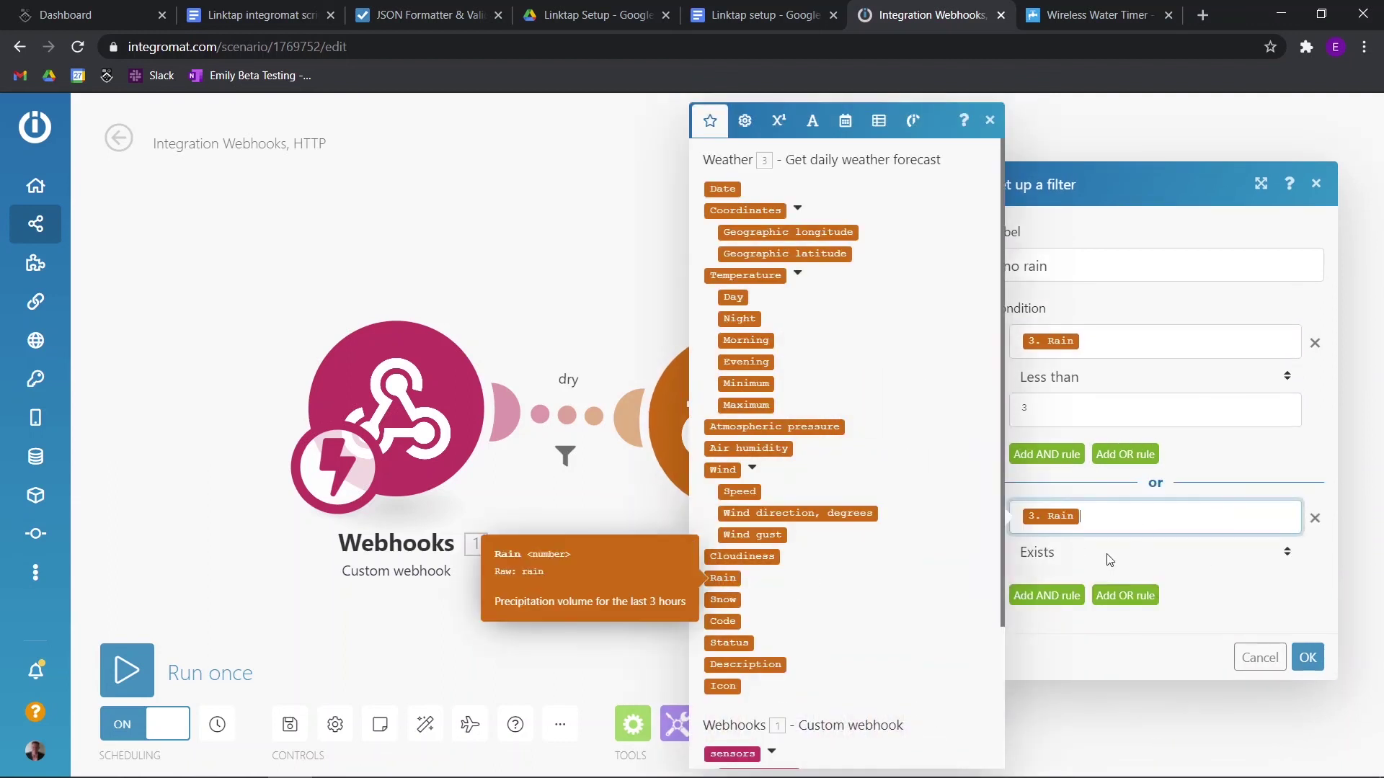
{"action": "left_click", "coordinate": [1107, 553]}
{"action": "left_click", "coordinate": [1080, 69]}
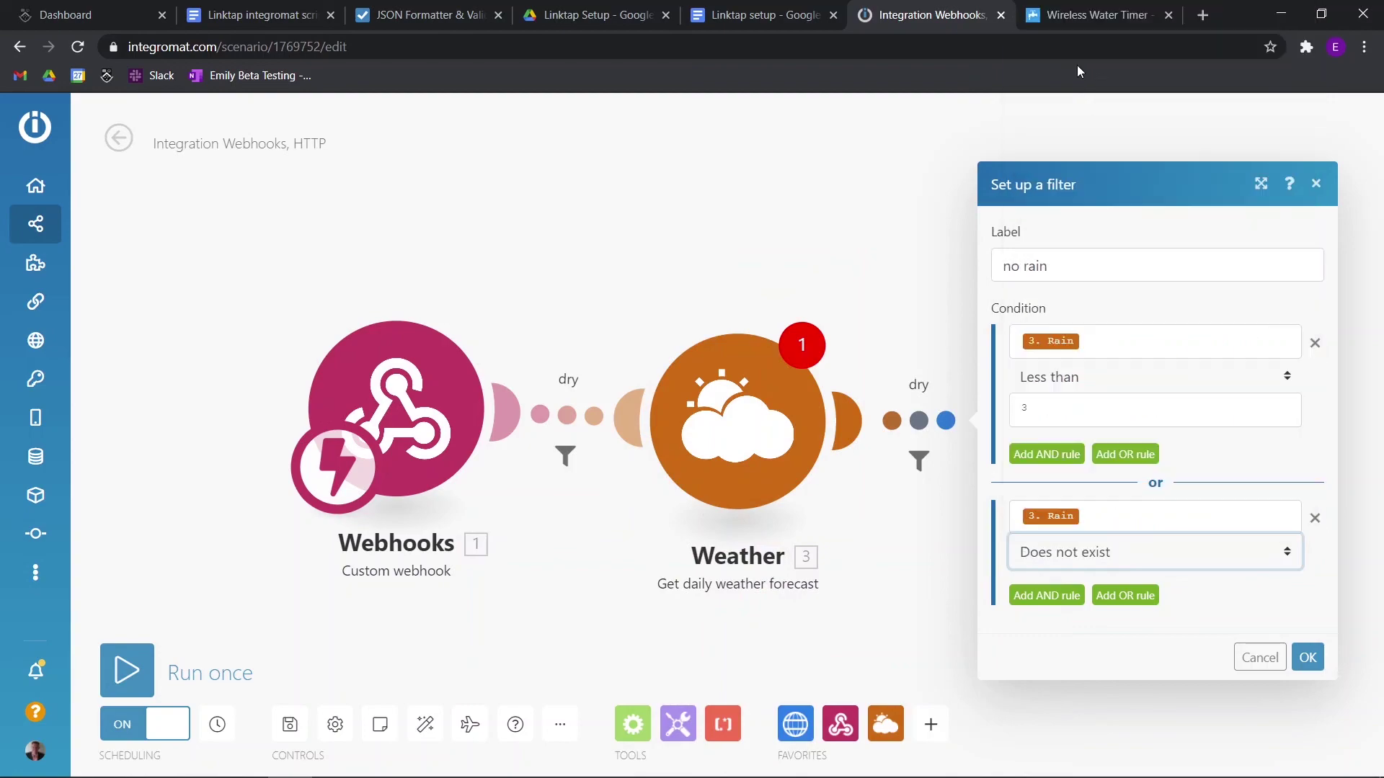